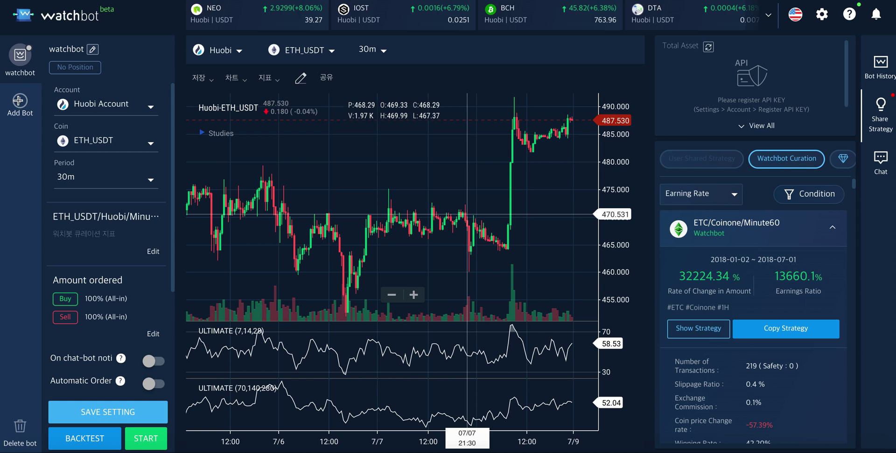
Add a new bot named 'test'
click(19, 106)
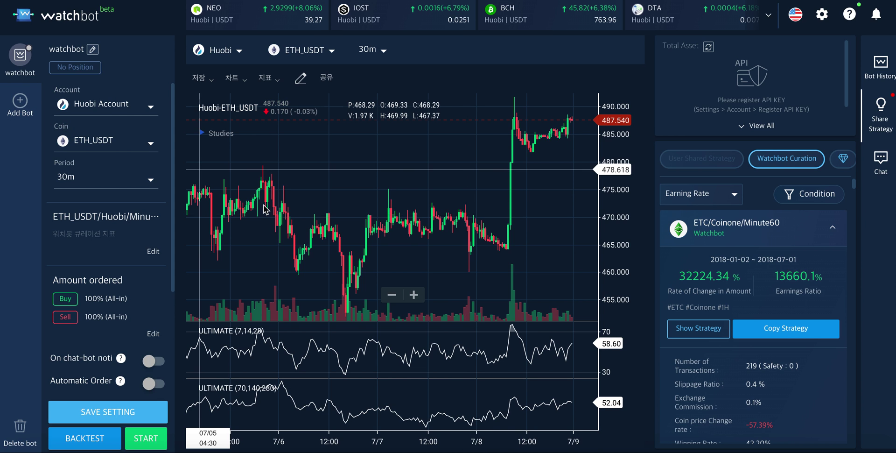
click(423, 205)
text(t)
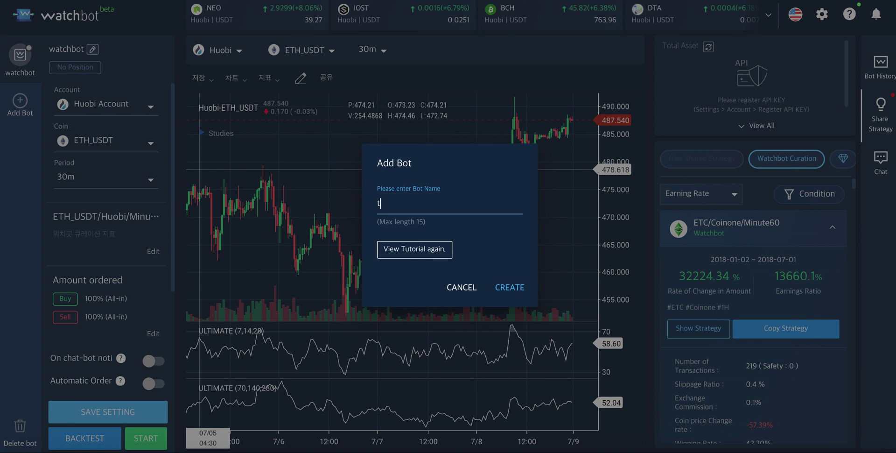
text(est)
click(517, 293)
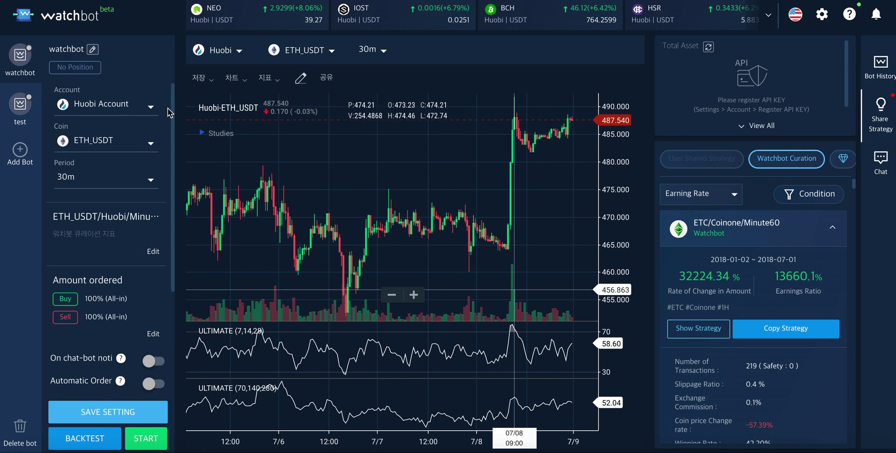
Set the test bot's account to Huobi Account and its coin to ETH_USDT
click(31, 108)
click(131, 104)
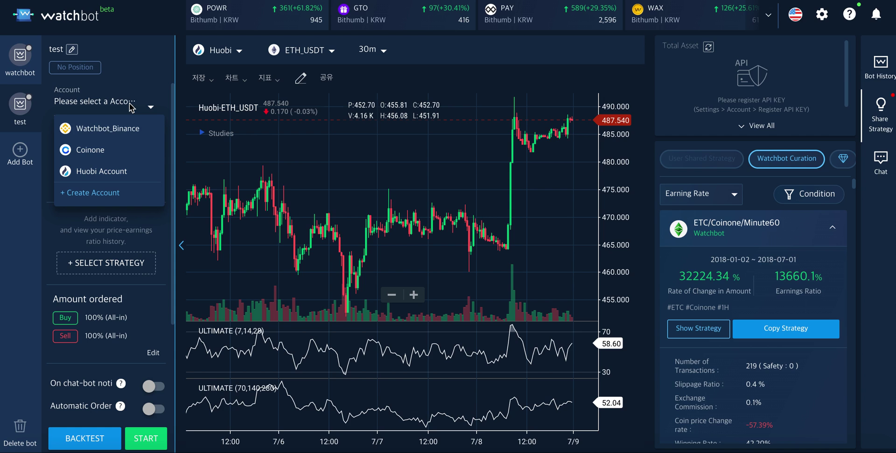
click(104, 176)
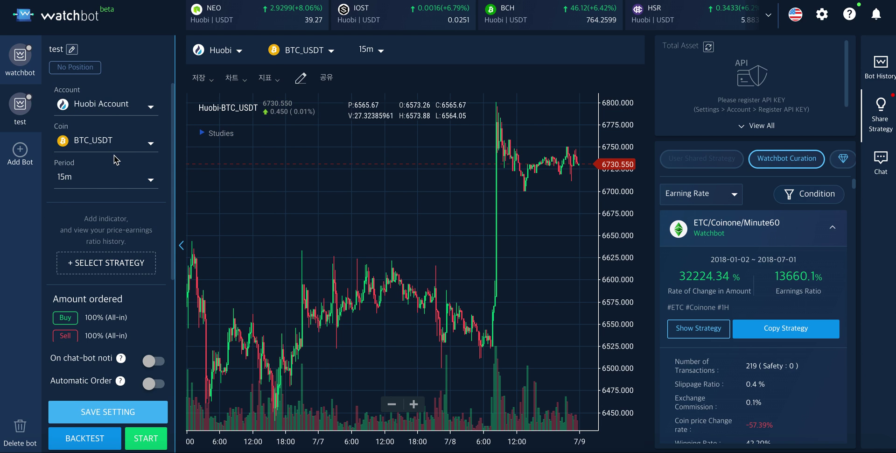
click(135, 143)
click(119, 209)
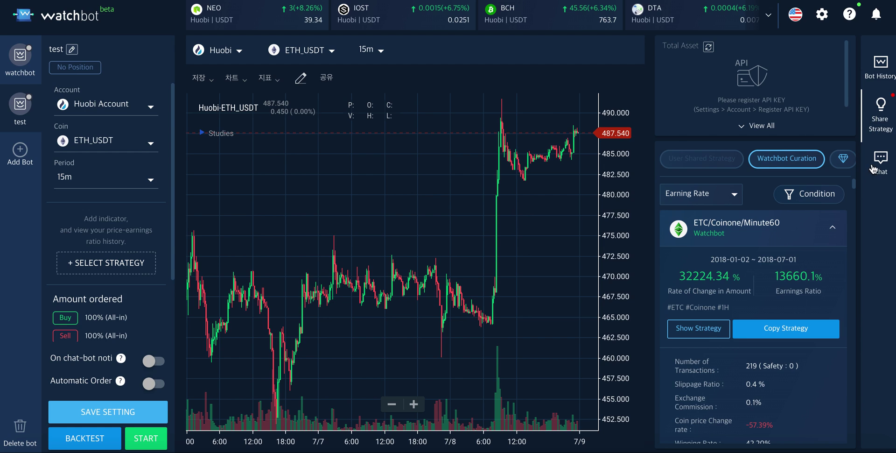
Filter the curated strategies to the Huobi exchange and the ETH_USDT coin
scroll(789, 353, down, 2)
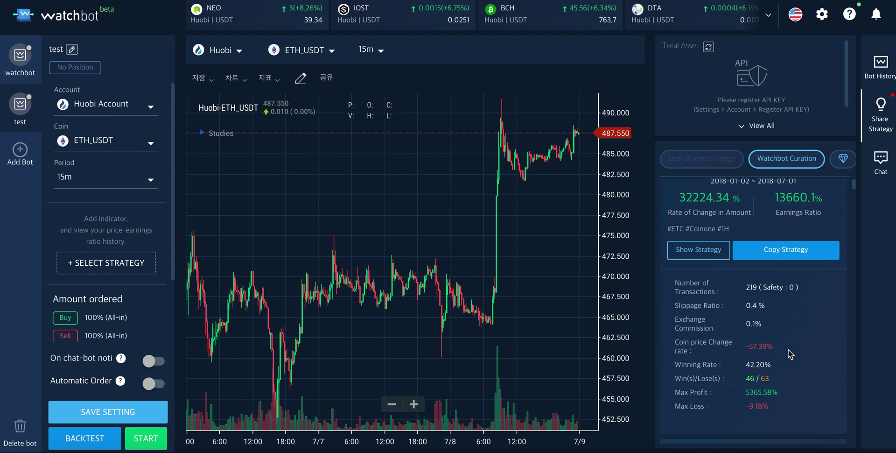
scroll(788, 353, up, 2)
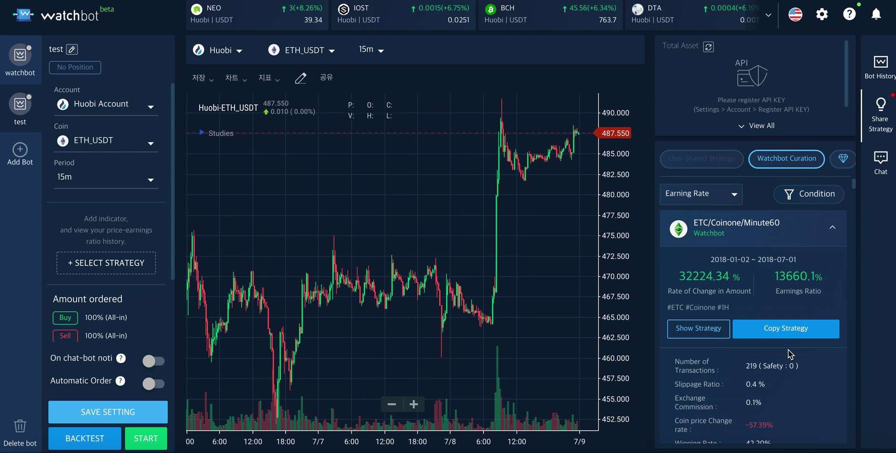
scroll(788, 353, down, 2)
scroll(788, 353, down, 2)
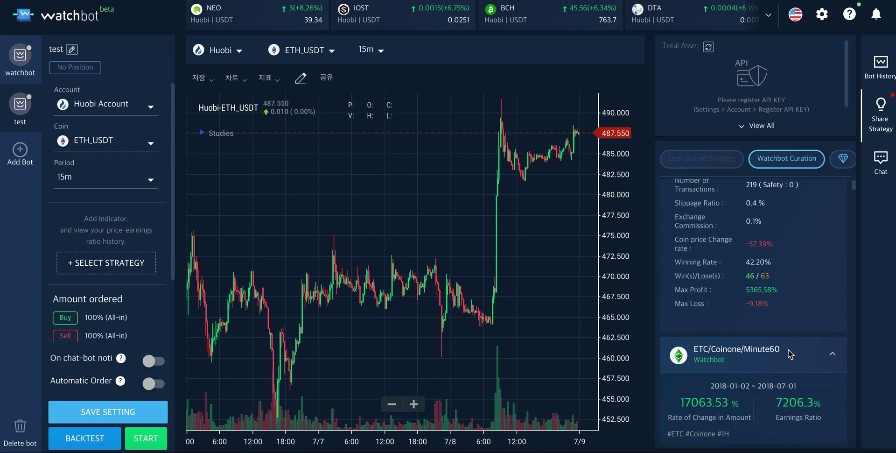
scroll(788, 353, up, 4)
click(820, 191)
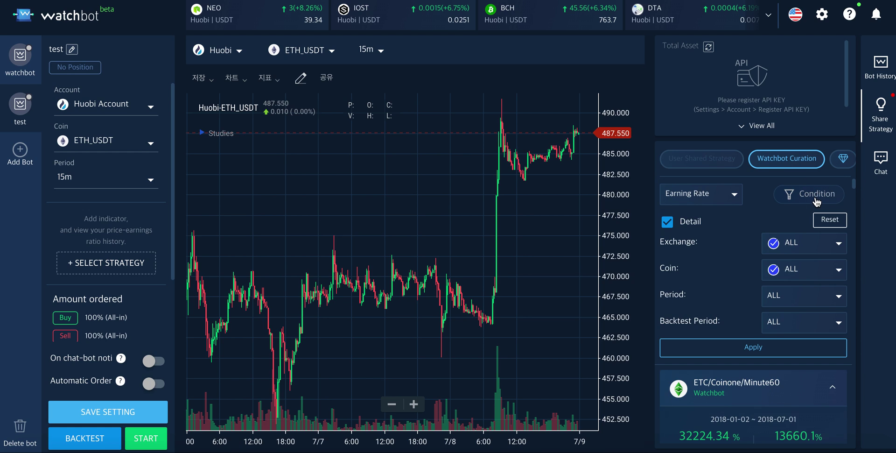
click(801, 252)
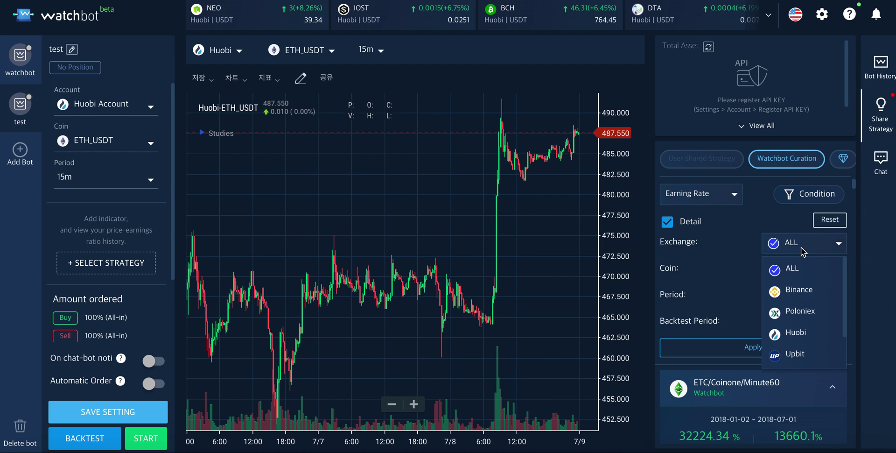
click(806, 331)
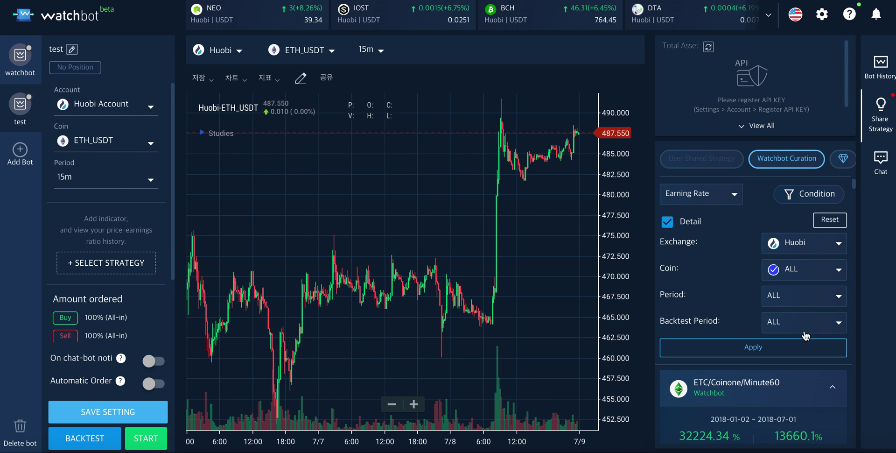
click(821, 276)
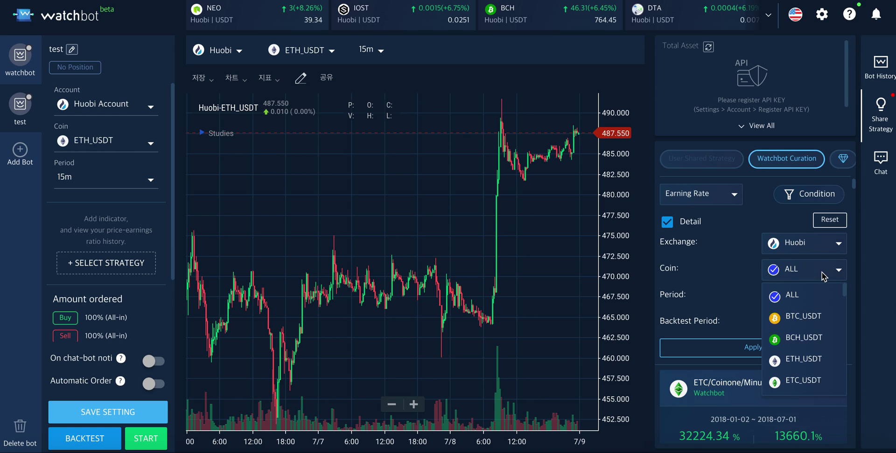
click(803, 358)
click(804, 358)
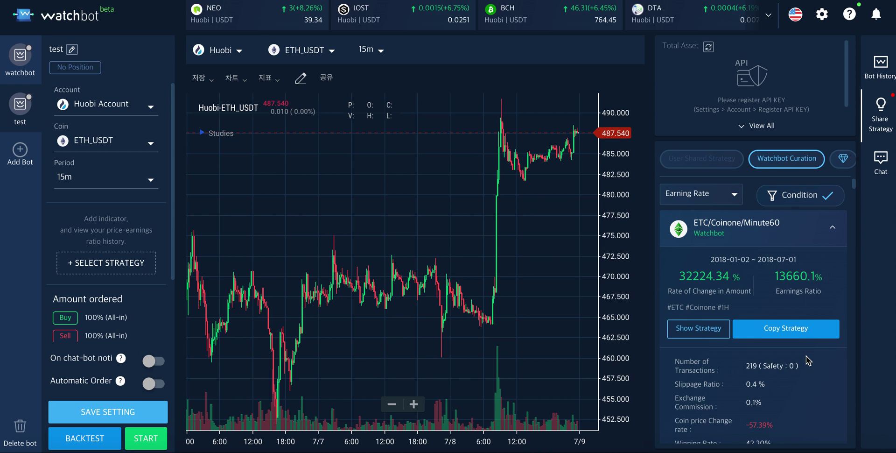
Scroll the filtered list to the ETH_USDT/Huobi/Minute30 strategy card
scroll(805, 356, down, 3)
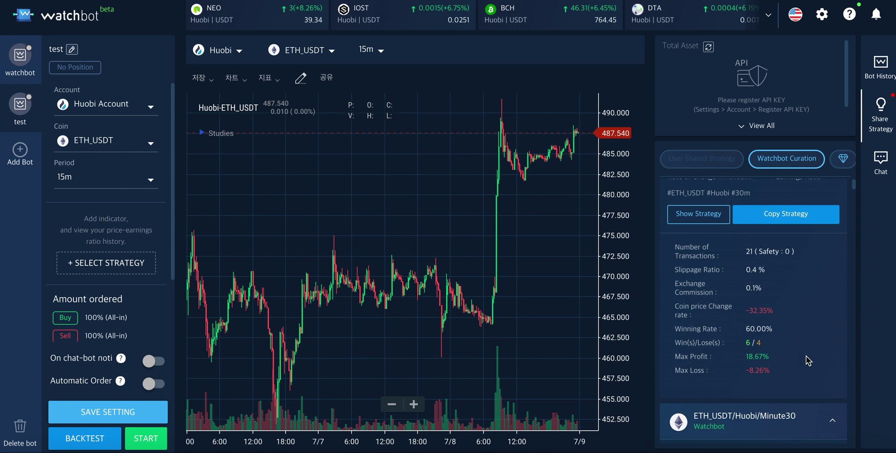
scroll(805, 355, down, 6)
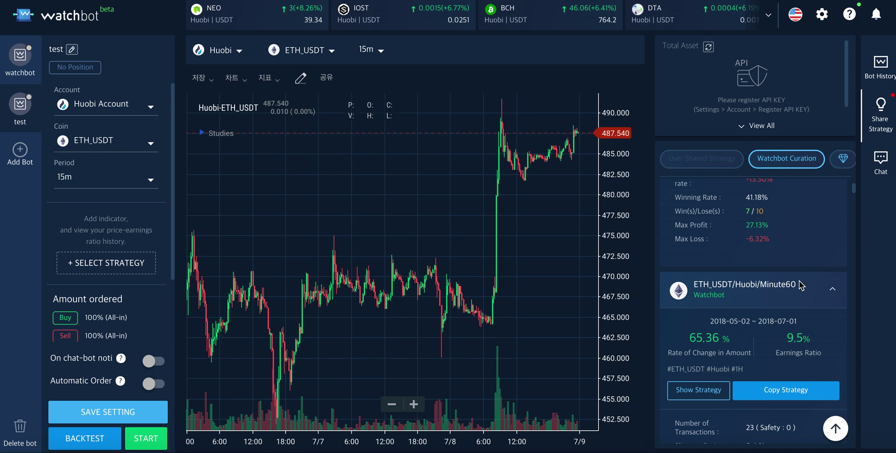
scroll(796, 280, down, 3)
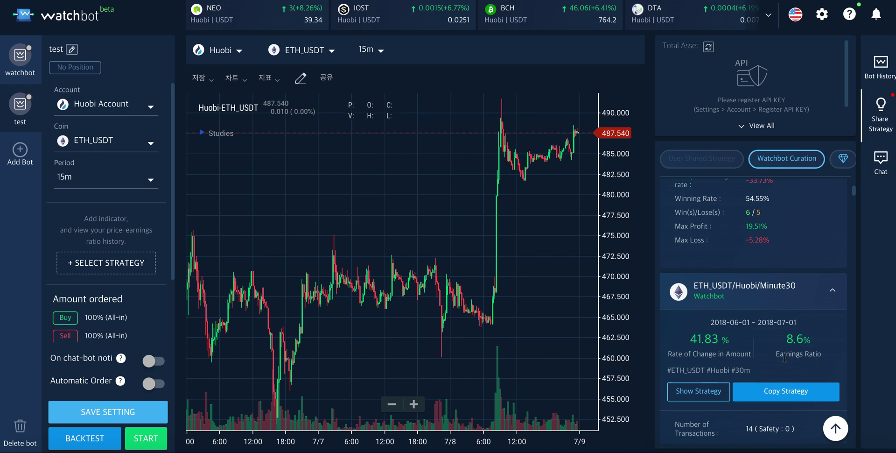
scroll(784, 357, up, 4)
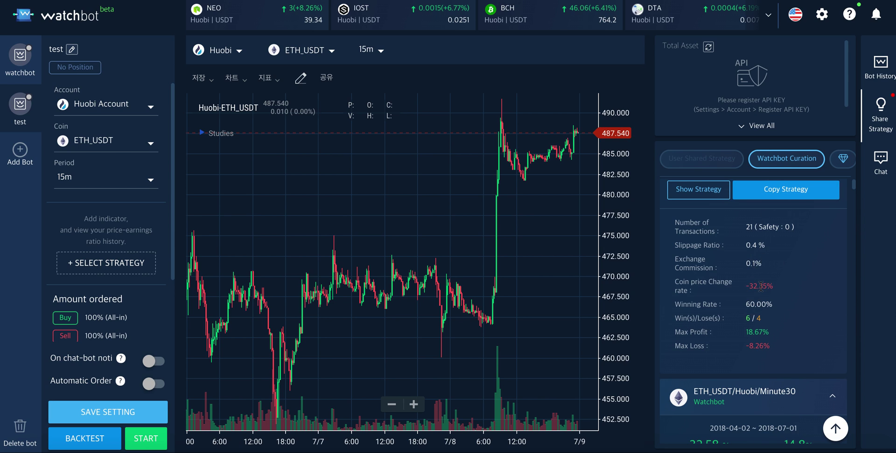
scroll(793, 276, up, 3)
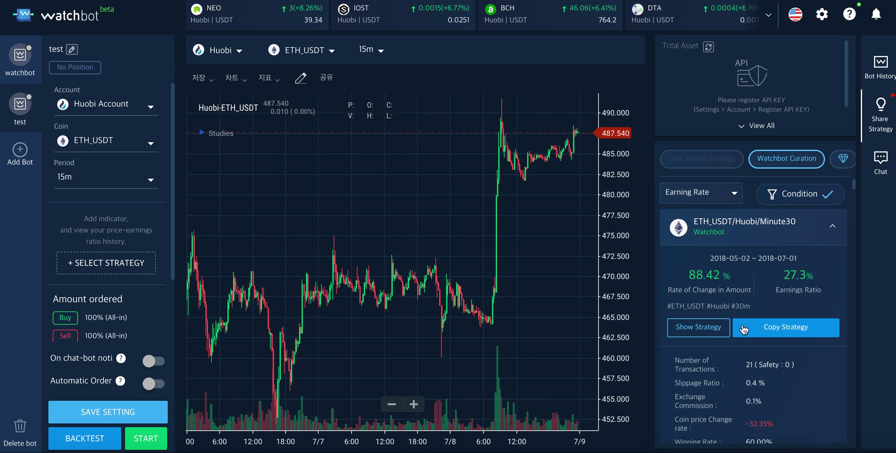
Copy the ETH_USDT/Huobi/Minute30 strategy to the test bot, setting its period to 30m
click(770, 327)
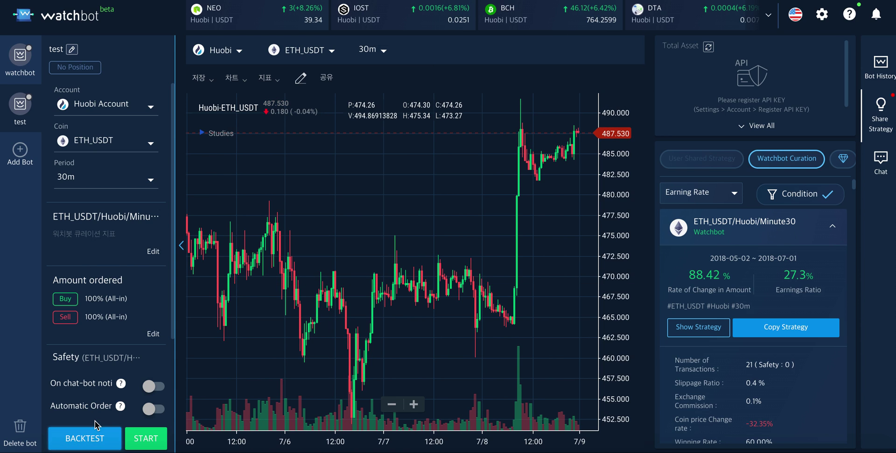
Run a 2018-05-02 to 2018-07-01 backtest with 1000 USDT, 0.1% commission, 0.4% slippage
click(78, 447)
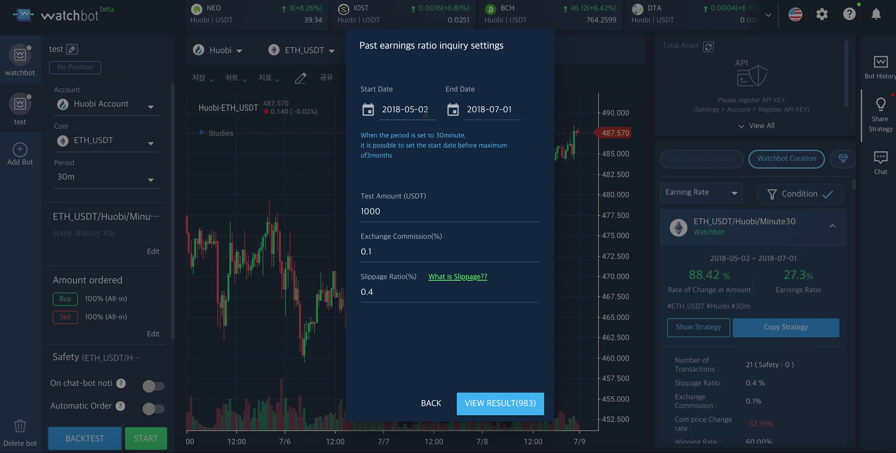
click(409, 109)
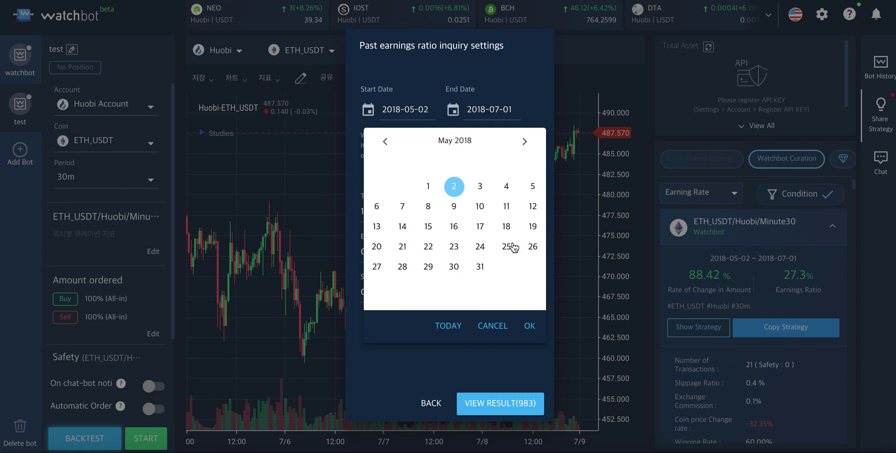
click(529, 325)
click(390, 211)
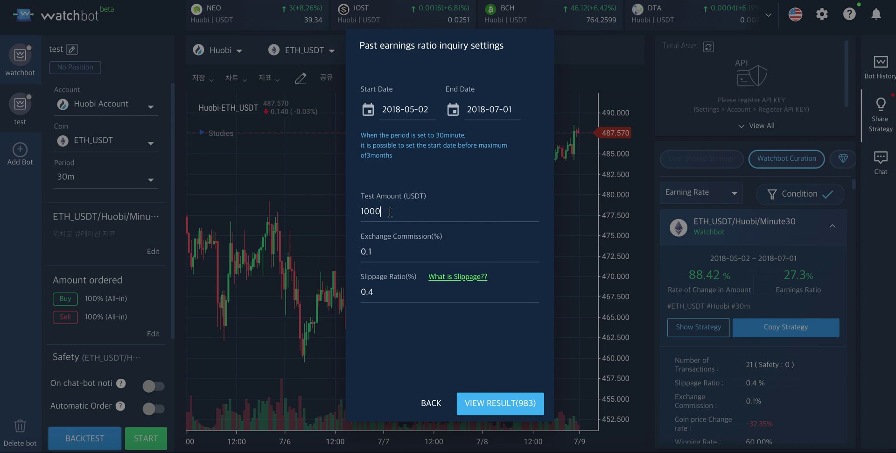
click(373, 251)
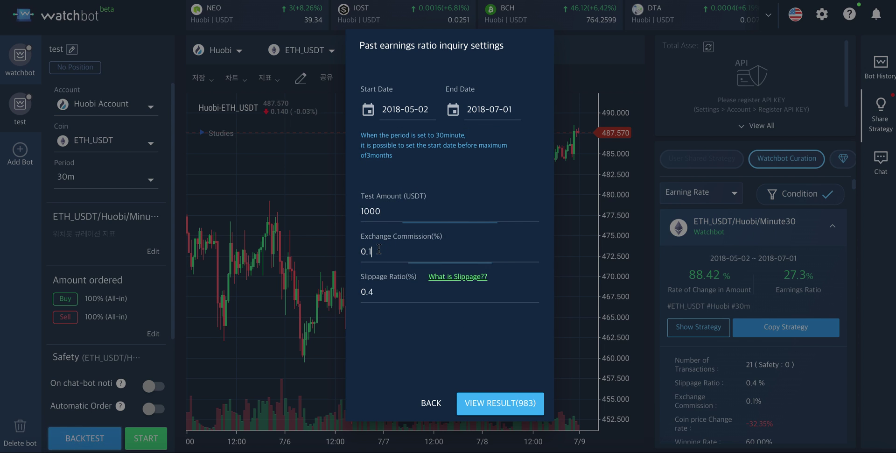
click(372, 289)
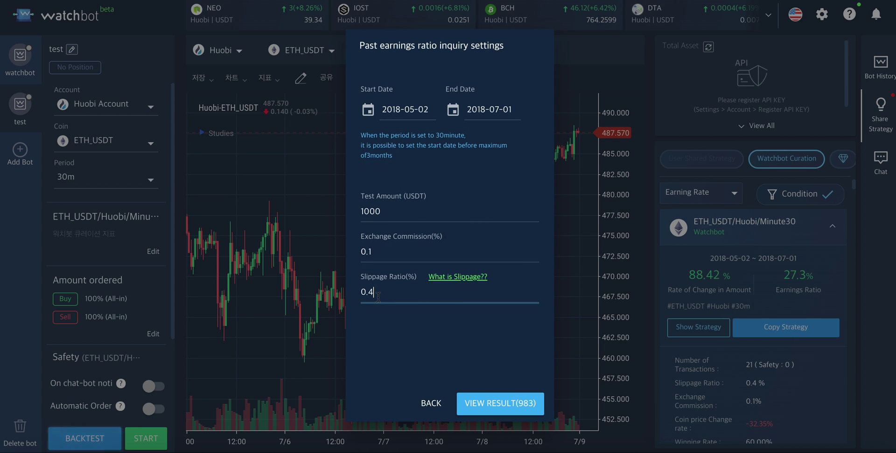
click(497, 404)
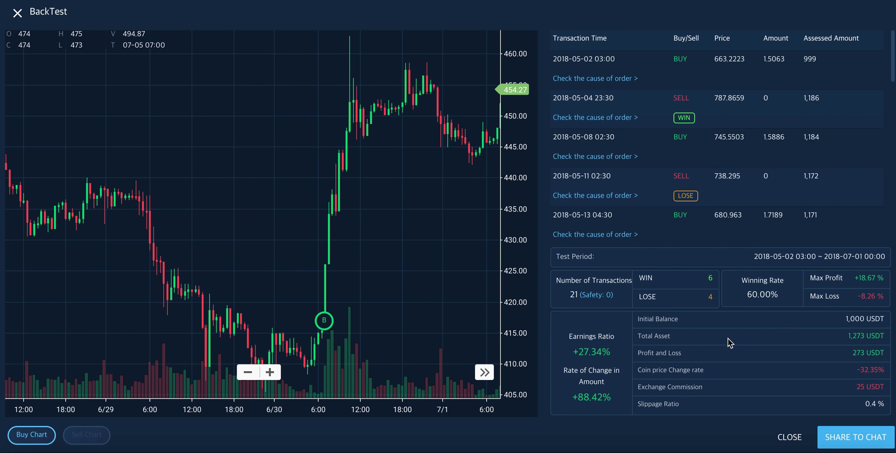
Review the coin price change rate and +27.34% earnings ratio, then close the backtest window
drag(856, 373, 873, 370)
click(873, 370)
drag(572, 351, 606, 350)
click(593, 351)
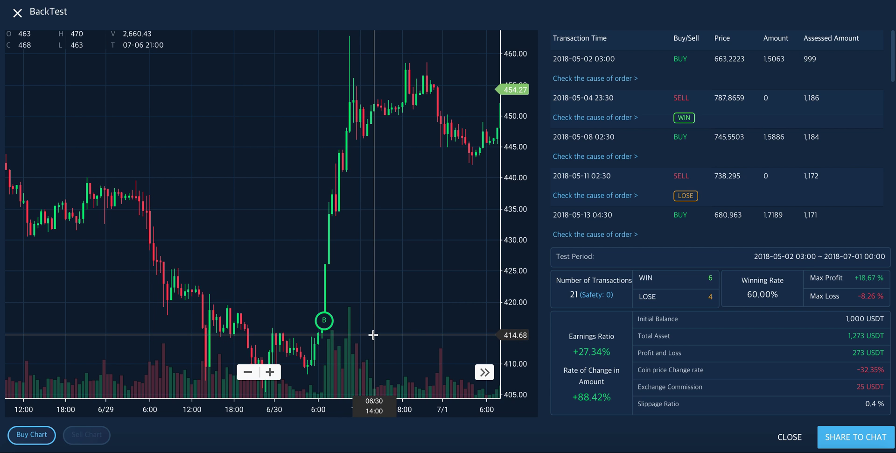
click(786, 433)
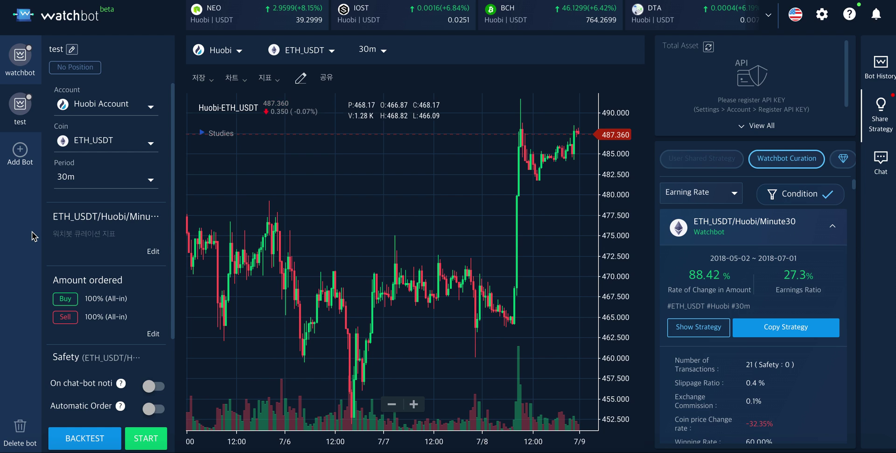
Start a new strategy with MA Double (55/130) as its buy indicator
click(154, 251)
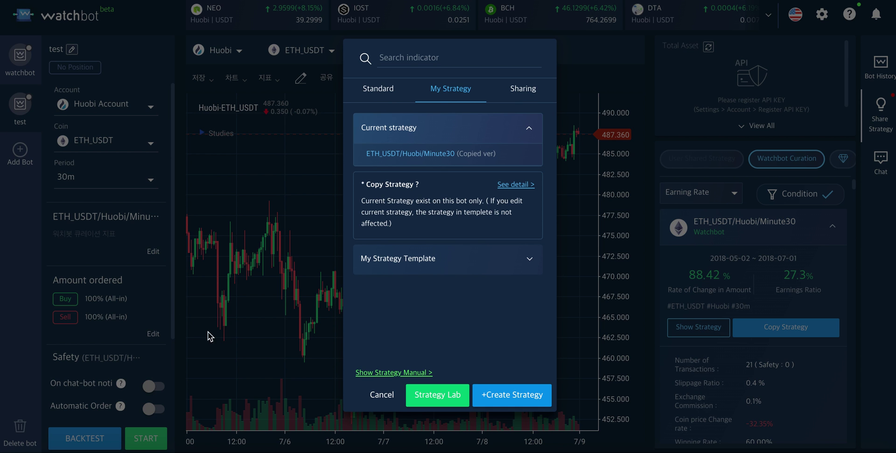
click(521, 400)
click(152, 146)
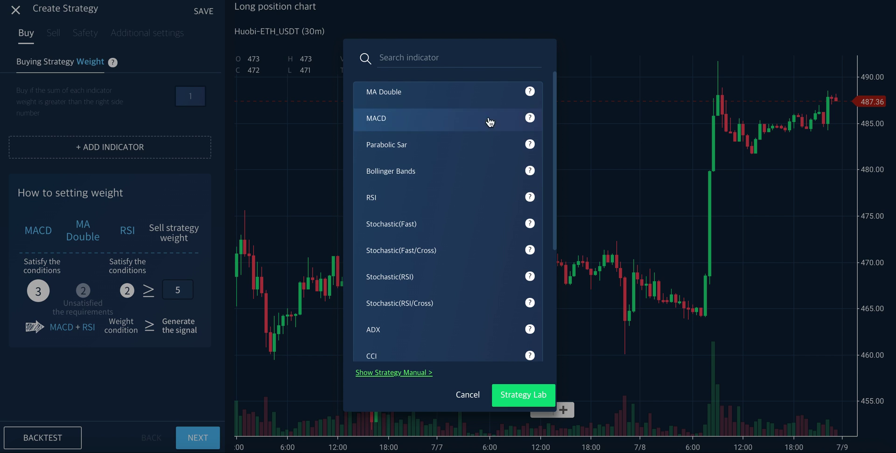
click(471, 88)
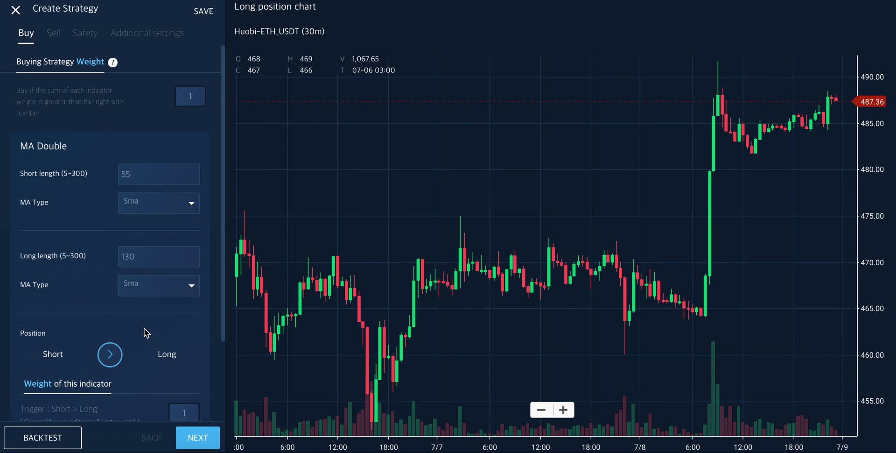
scroll(144, 329, down, 2)
click(178, 327)
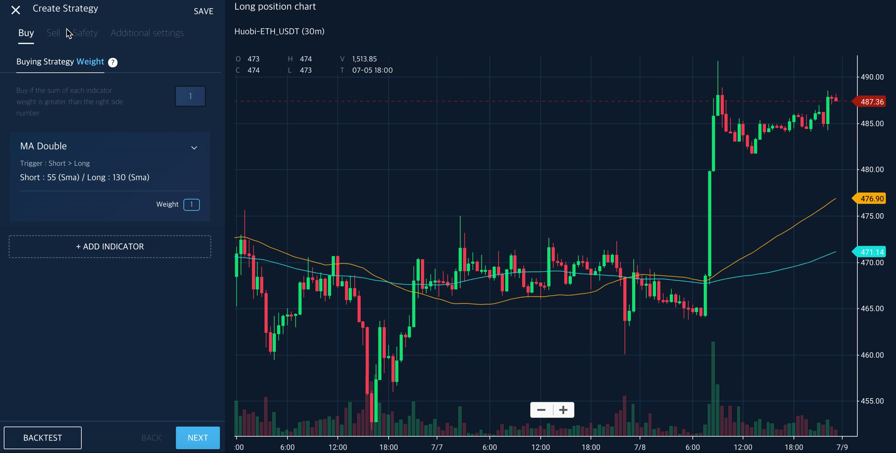
Add MA Double (55/130 Sma) as a sell indicator
click(54, 33)
click(151, 154)
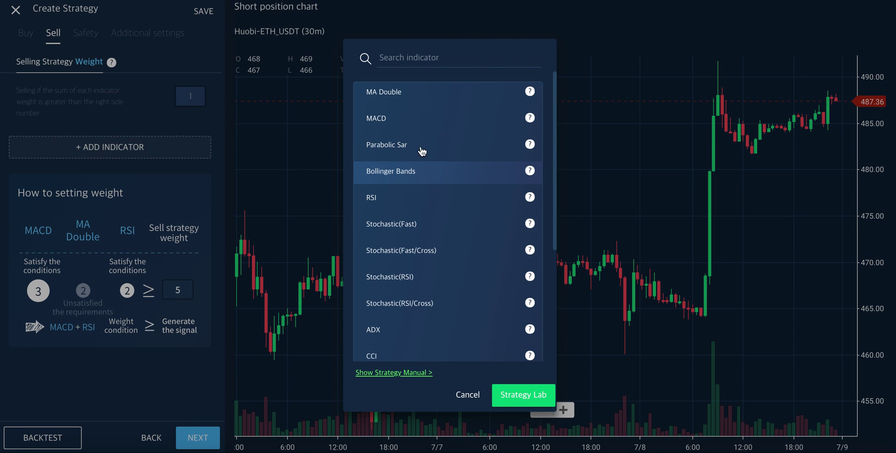
click(474, 96)
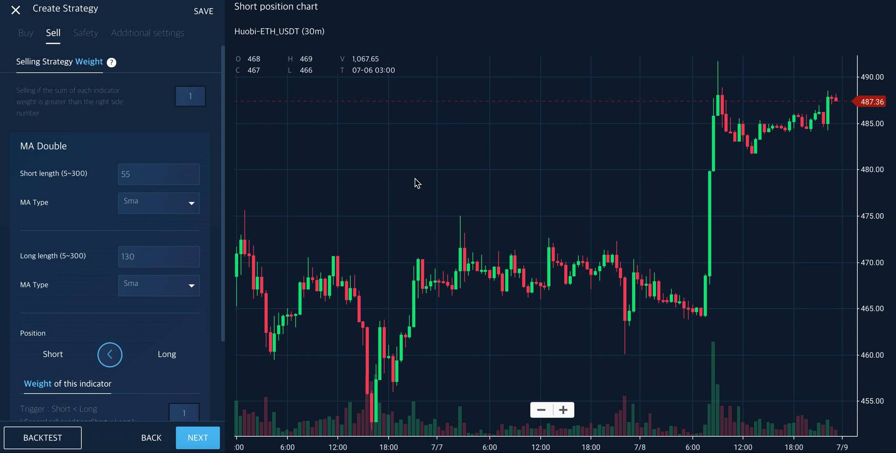
scroll(132, 330, down, 2)
click(185, 351)
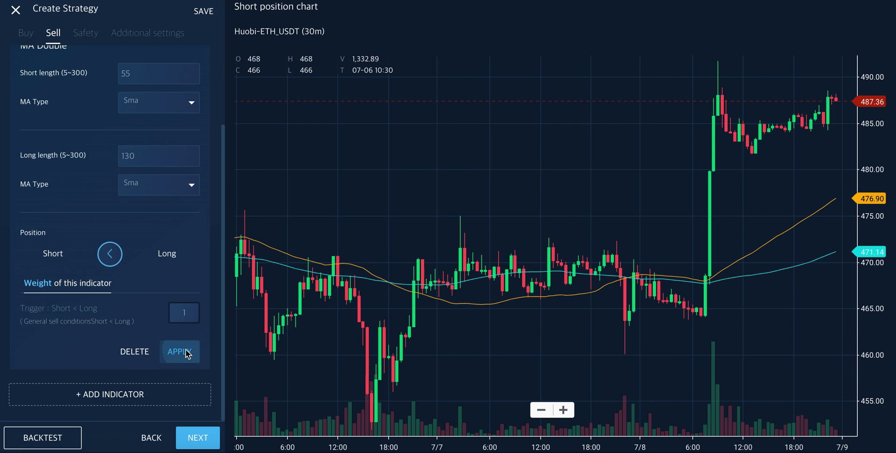
Add Bollinger Bands (100, 1.1, DOWN) as a second sell indicator
click(181, 248)
scroll(371, 263, down, 1)
scroll(372, 263, up, 1)
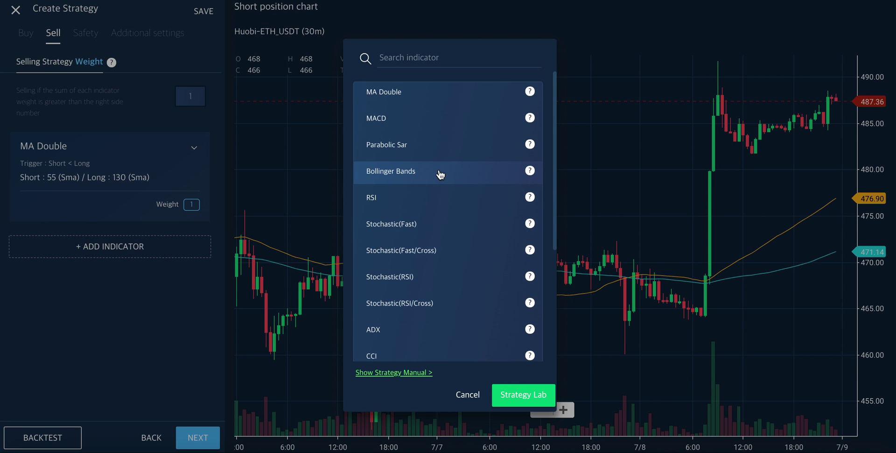
click(440, 174)
scroll(186, 282, down, 3)
click(184, 356)
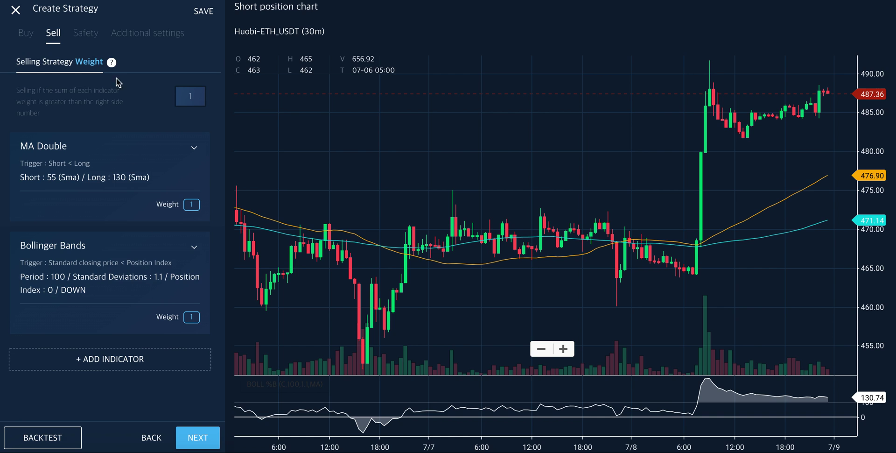
click(86, 38)
Enable the +5% profit target, name and describe the strategy 'test', and save it as a template
click(24, 88)
click(197, 436)
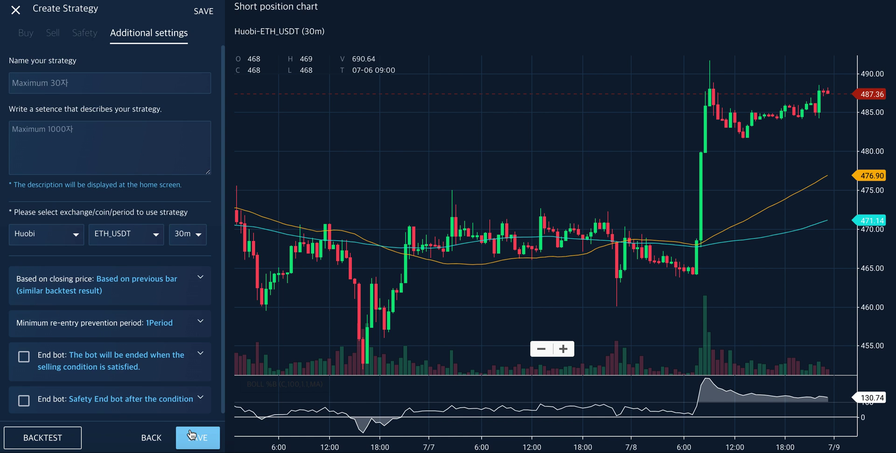
click(135, 87)
text(te)
click(112, 144)
text(test)
click(128, 75)
click(125, 79)
text(st)
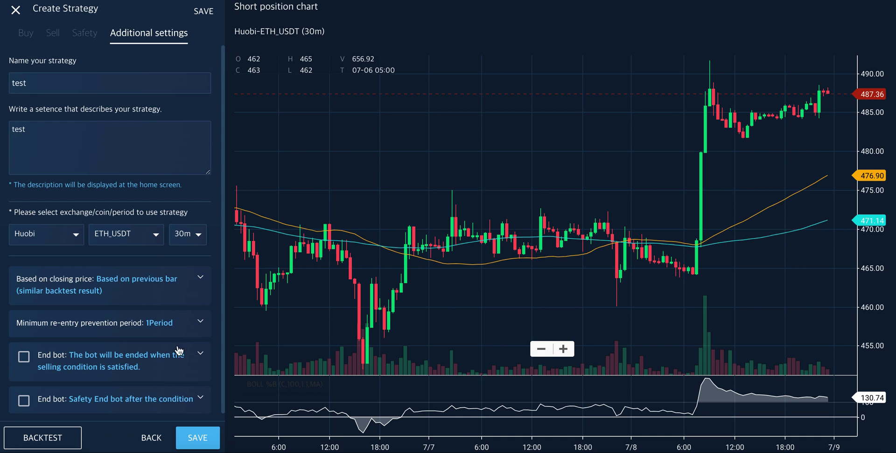
click(197, 437)
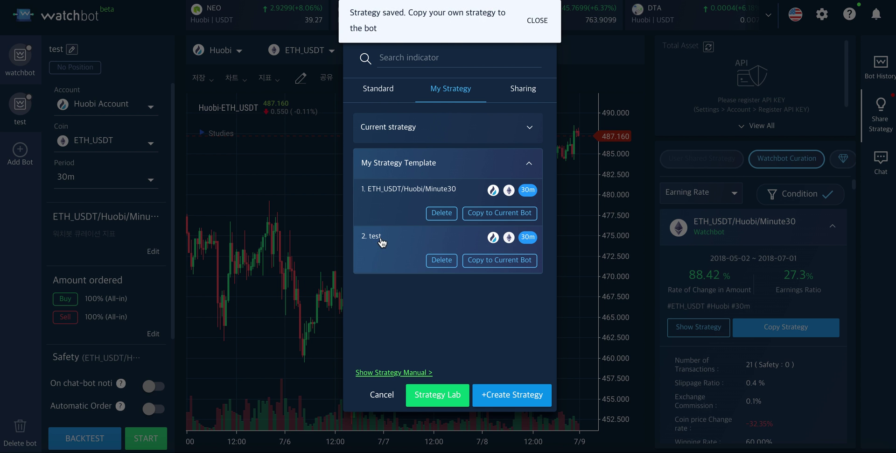
Copy the '2. test' template to the current bot and check its 5% profit-target safety
click(487, 264)
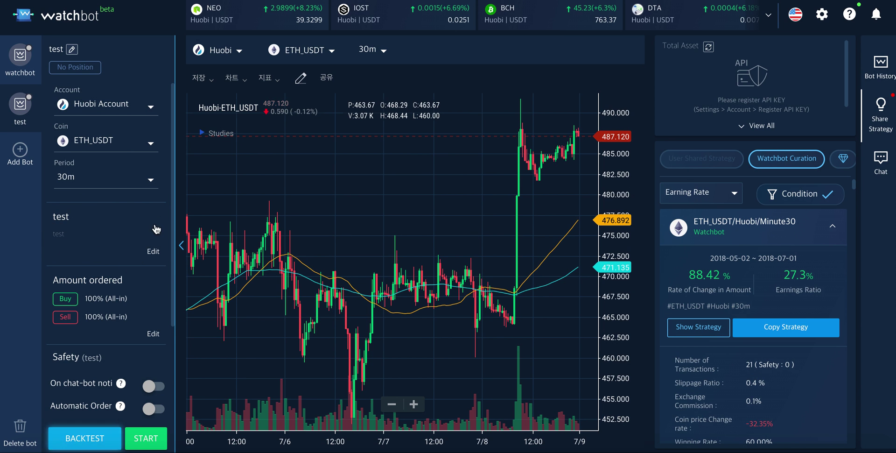
scroll(117, 397, down, 1)
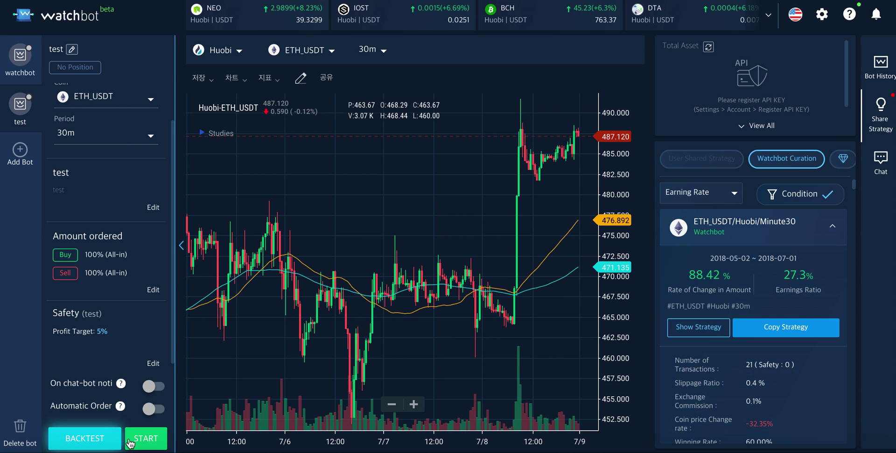